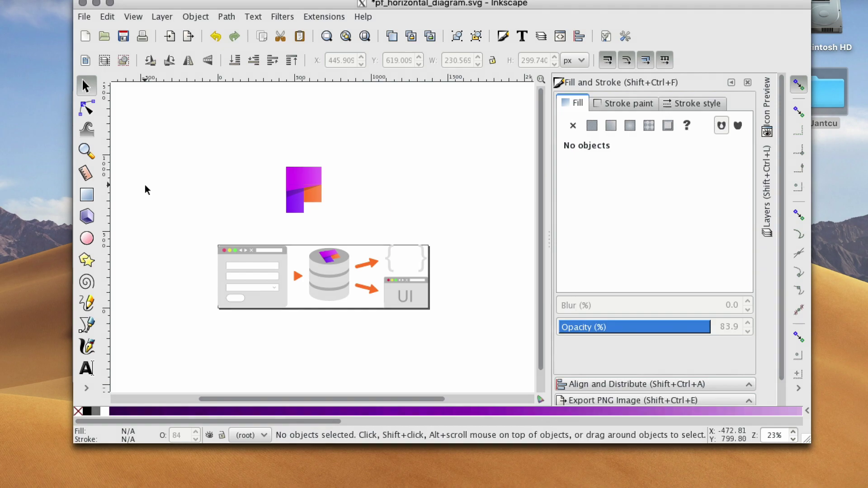
Step: Draw a wide orange ellipse across the top-left of the page, above the diagram
{"action": "left_click", "coordinate": [87, 239]}
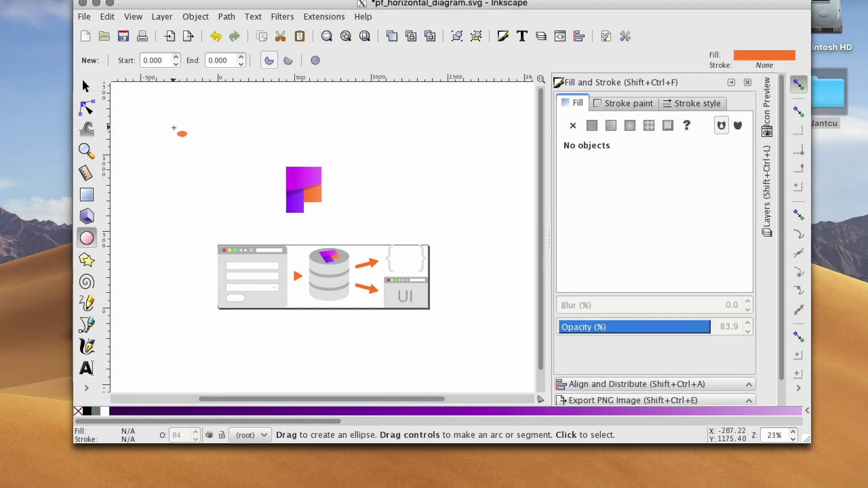
{"action": "mouse_move", "coordinate": [136, 131]}
{"action": "left_mouse_down"}
{"action": "mouse_move", "coordinate": [234, 152]}
{"action": "mouse_move", "coordinate": [242, 170]}
{"action": "mouse_move", "coordinate": [256, 158]}
{"action": "mouse_move", "coordinate": [266, 181]}
{"action": "mouse_move", "coordinate": [252, 165]}
{"action": "left_mouse_up"}
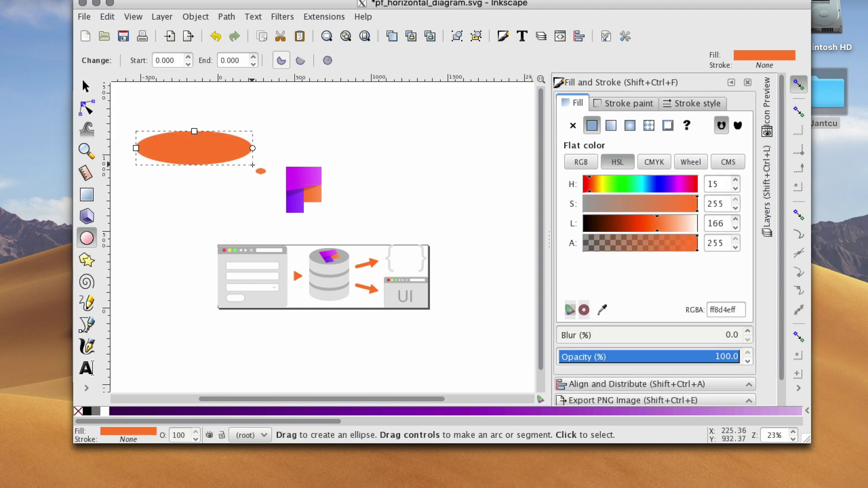
{"action": "left_click", "coordinate": [94, 195]}
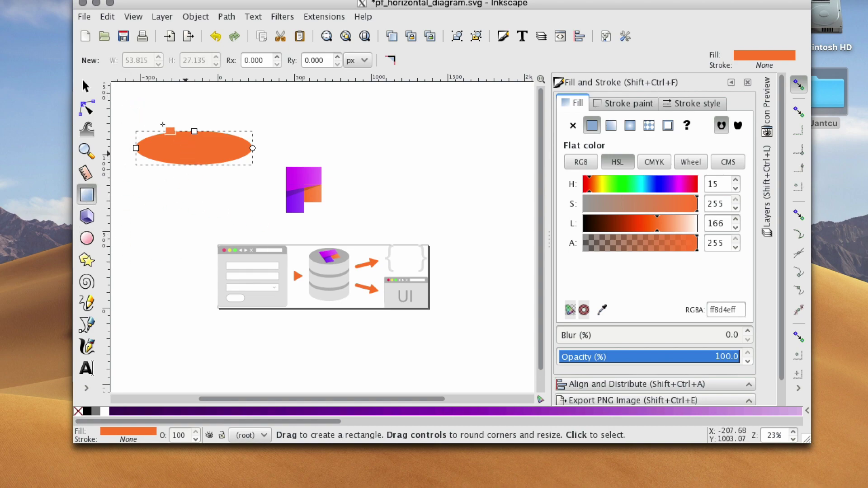
Step: Draw an orange rectangle of similar width and move it just beneath the ellipse
{"action": "left_click_drag", "start_coordinate": [142, 181], "coordinate": [256, 215]}
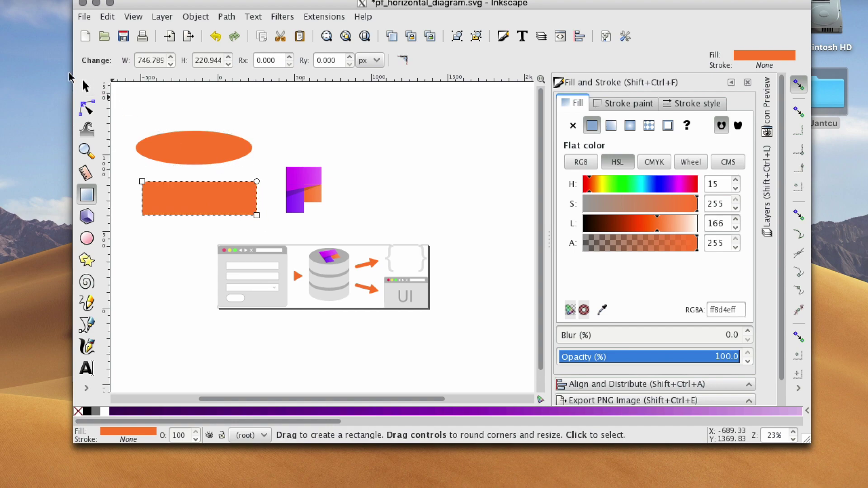
{"action": "left_click", "coordinate": [86, 85]}
{"action": "left_click_drag", "start_coordinate": [194, 196], "coordinate": [181, 181]}
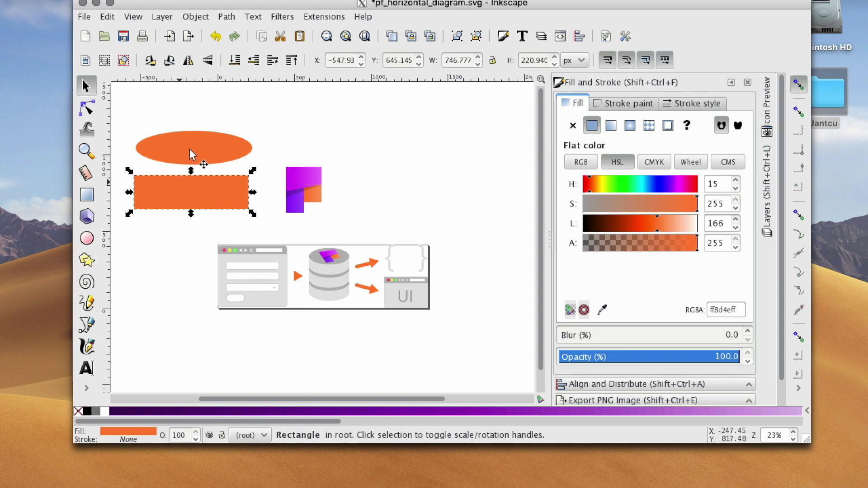
Step: Select the orange ellipse and enable snapping
{"action": "left_click", "coordinate": [227, 148]}
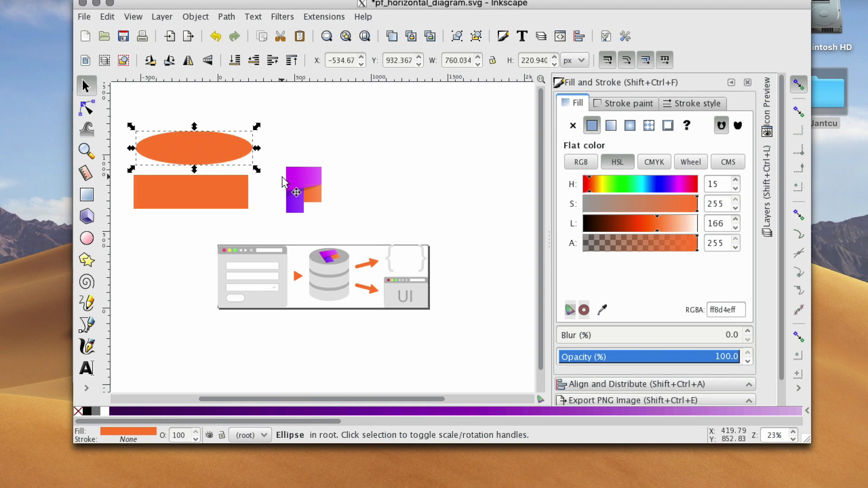
{"action": "left_click", "coordinate": [799, 87]}
{"action": "left_click", "coordinate": [132, 17]}
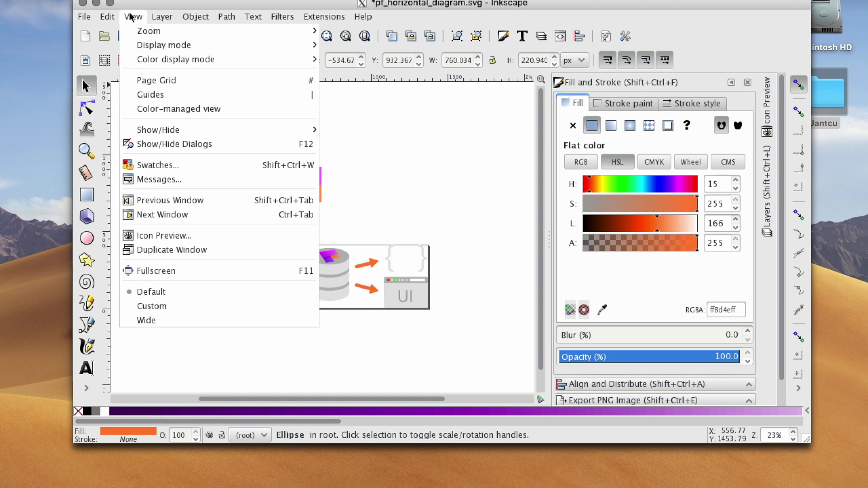
{"action": "mouse_move", "coordinate": [193, 129]}
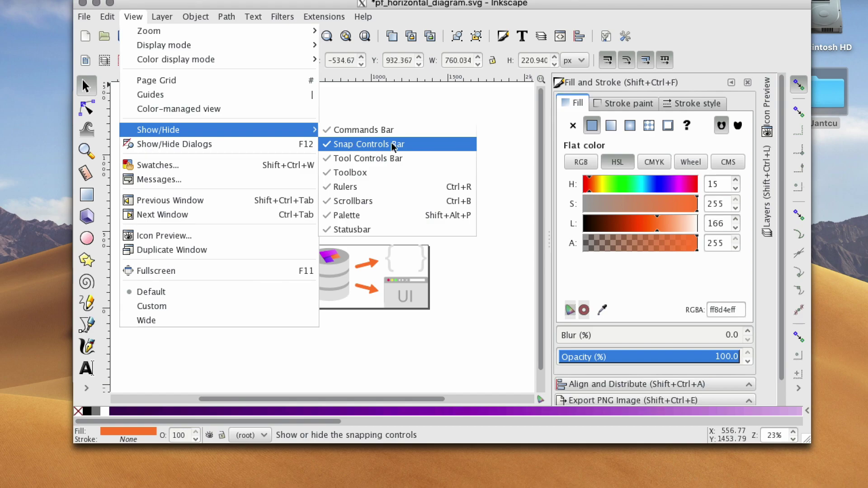
{"action": "left_click", "coordinate": [495, 311]}
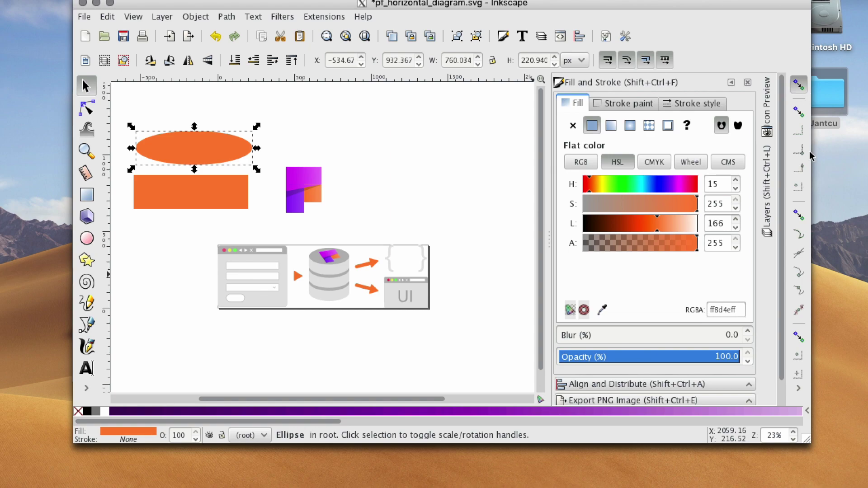
Step: Enable node and cusp-node snapping, then snap the ellipse down onto the rectangle's bottom edge
{"action": "left_click", "coordinate": [799, 216]}
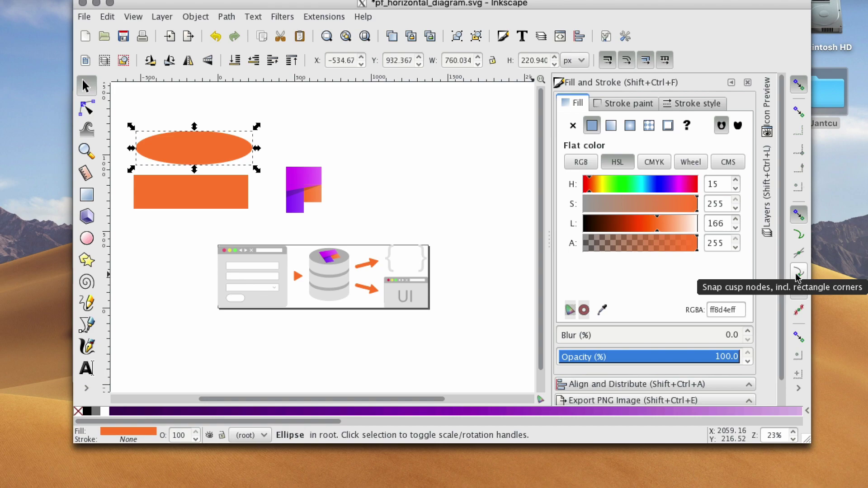
{"action": "left_click", "coordinate": [797, 274]}
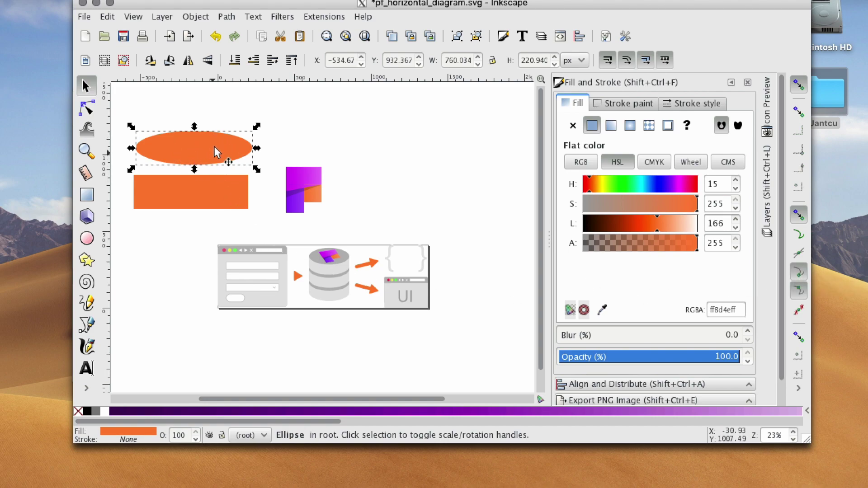
{"action": "left_click", "coordinate": [177, 147]}
{"action": "left_click_drag", "start_coordinate": [177, 148], "coordinate": [176, 211]}
Step: Recolour the ellipse cyan with hue 121 and move it up behind the rectangle
{"action": "left_click", "coordinate": [85, 150]}
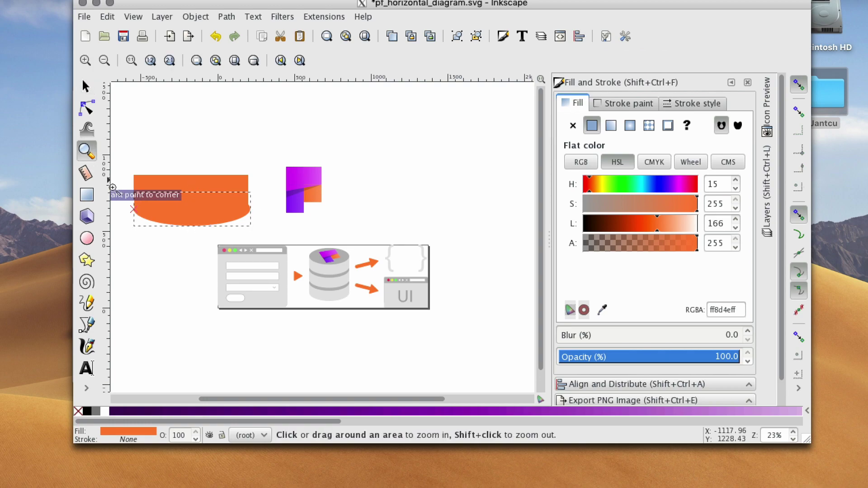
{"action": "left_click", "coordinate": [129, 189]}
{"action": "left_click", "coordinate": [129, 189]}
{"action": "left_click", "coordinate": [129, 189]}
{"action": "left_click", "coordinate": [129, 189]}
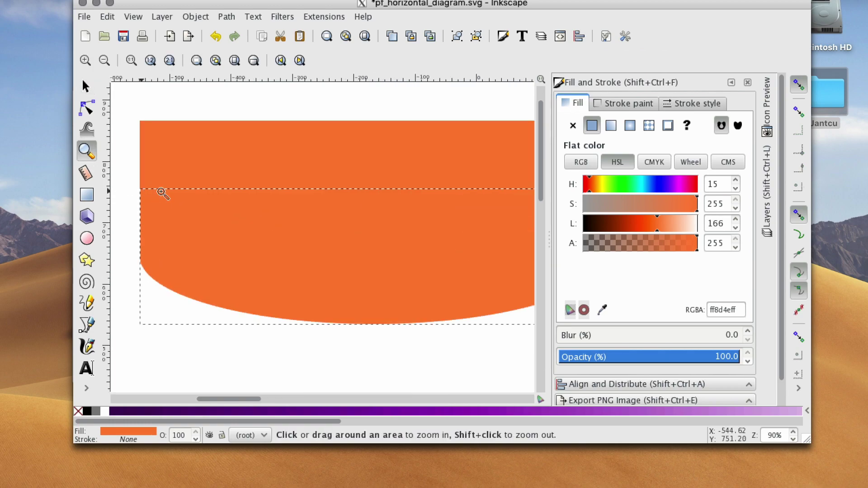
{"action": "left_click", "coordinate": [321, 218], "text": "shift"}
{"action": "key", "text": "s"}
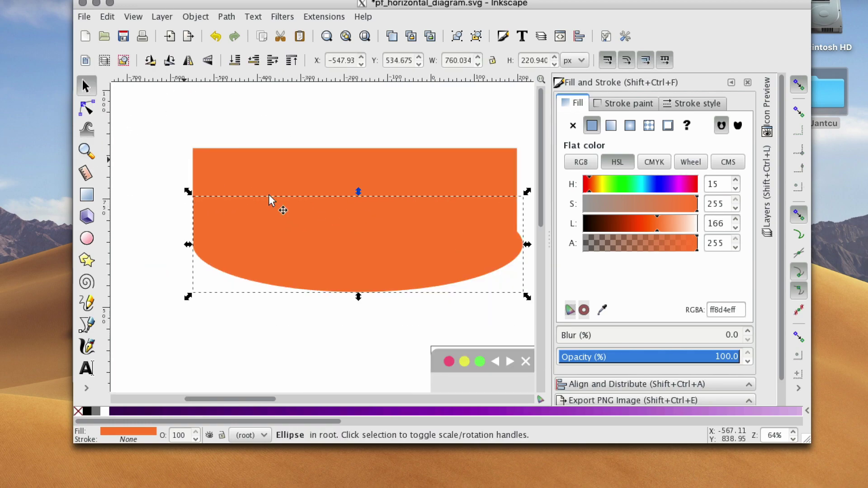
{"action": "left_click", "coordinate": [639, 186]}
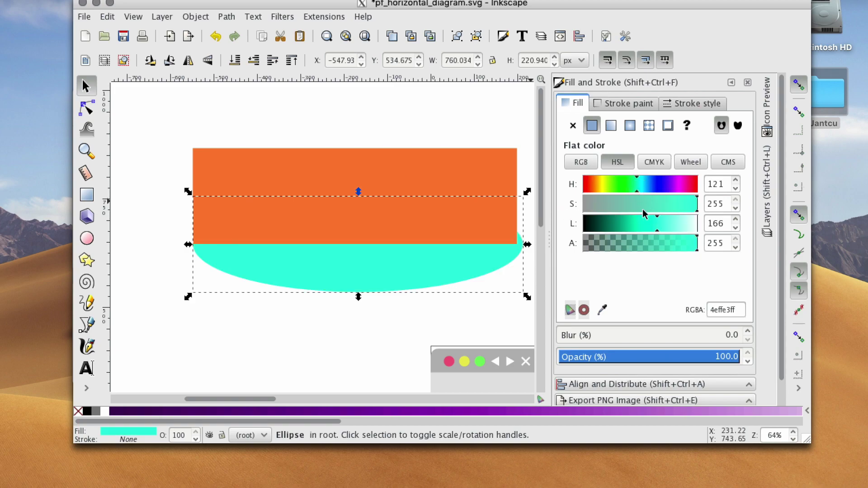
{"action": "left_click", "coordinate": [374, 271]}
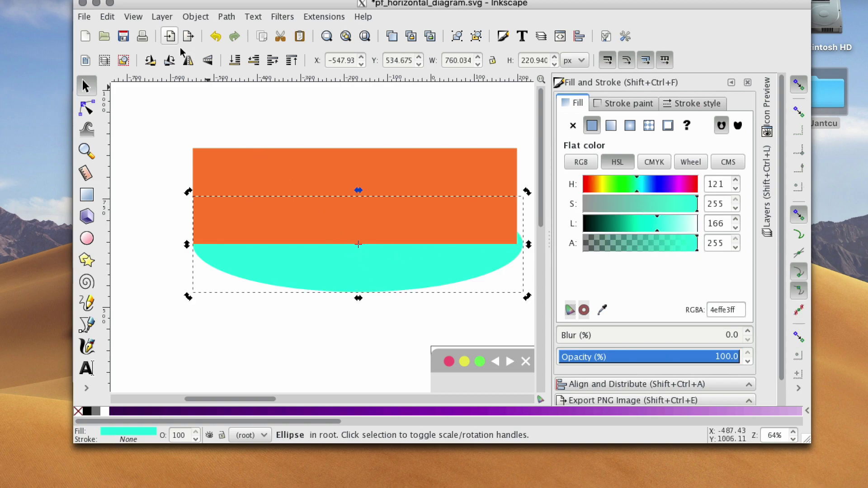
{"action": "left_click_drag", "start_coordinate": [318, 295], "coordinate": [312, 236]}
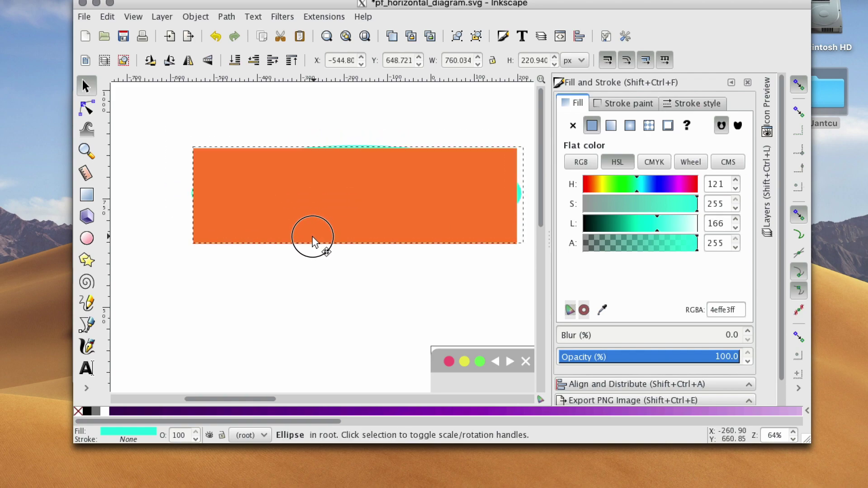
Step: Drag the cyan ellipse below the rectangle, its top tucked behind the rectangle's bottom edge
{"action": "left_click_drag", "start_coordinate": [191, 198], "coordinate": [233, 274]}
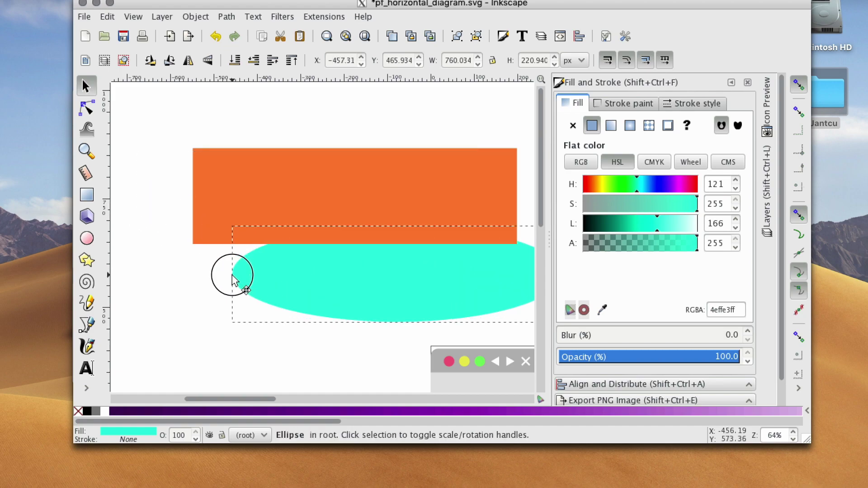
{"action": "left_click", "coordinate": [272, 171]}
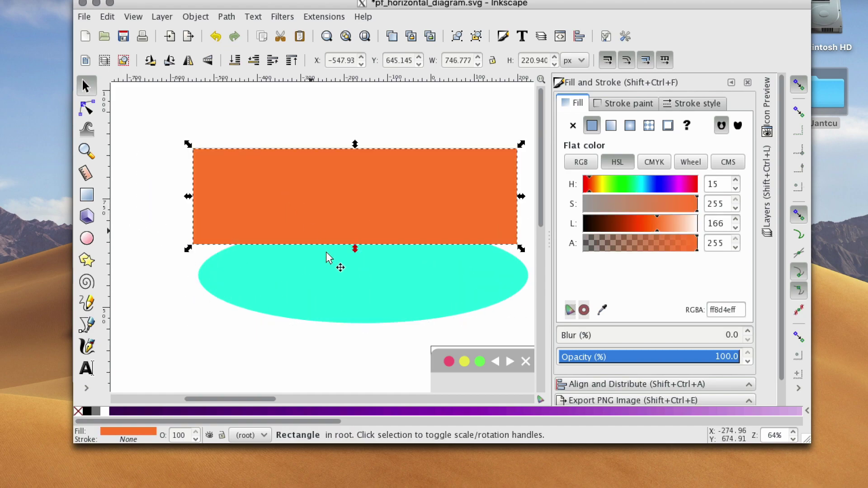
{"action": "key", "text": "Tab"}
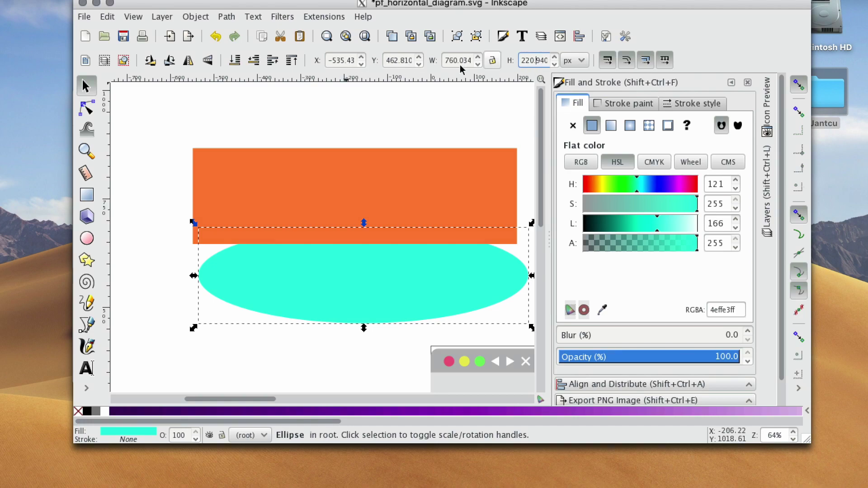
{"action": "left_click", "coordinate": [475, 203]}
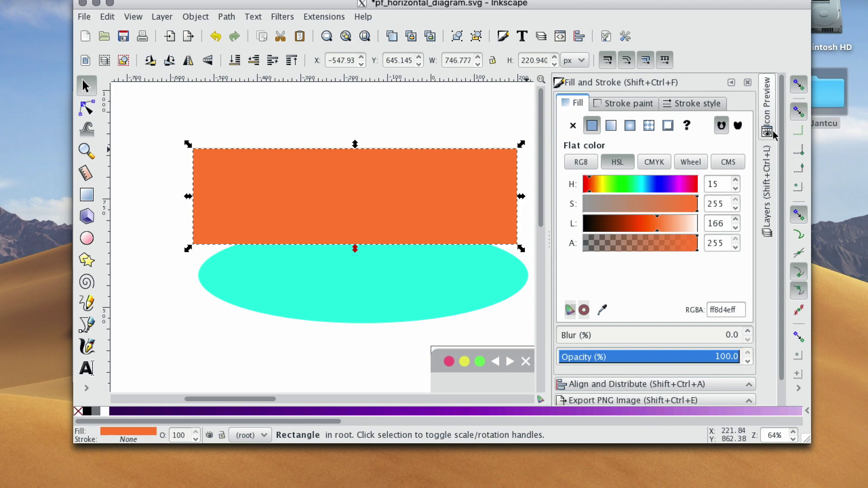
{"action": "left_click", "coordinate": [798, 111]}
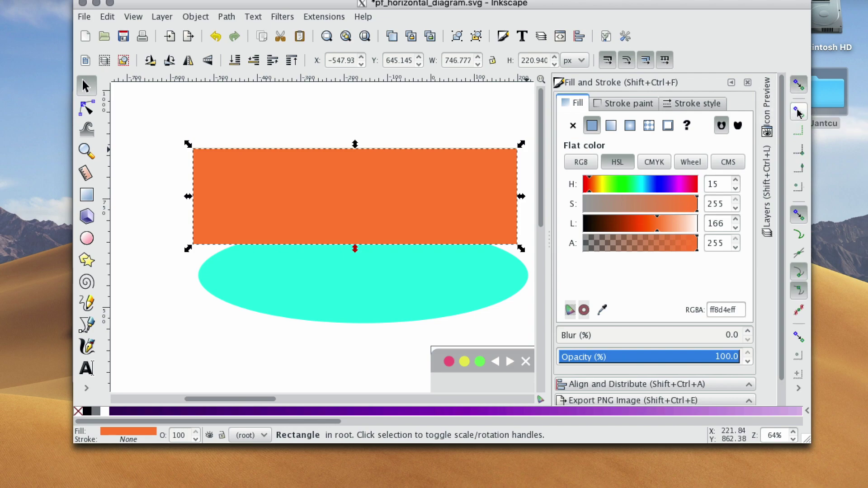
Step: Enable edge-midpoint snapping and snap the orange rectangle down to cover the cyan ellipse
{"action": "left_click", "coordinate": [800, 171]}
{"action": "left_click", "coordinate": [261, 199]}
{"action": "left_click_drag", "start_coordinate": [261, 198], "coordinate": [264, 269]}
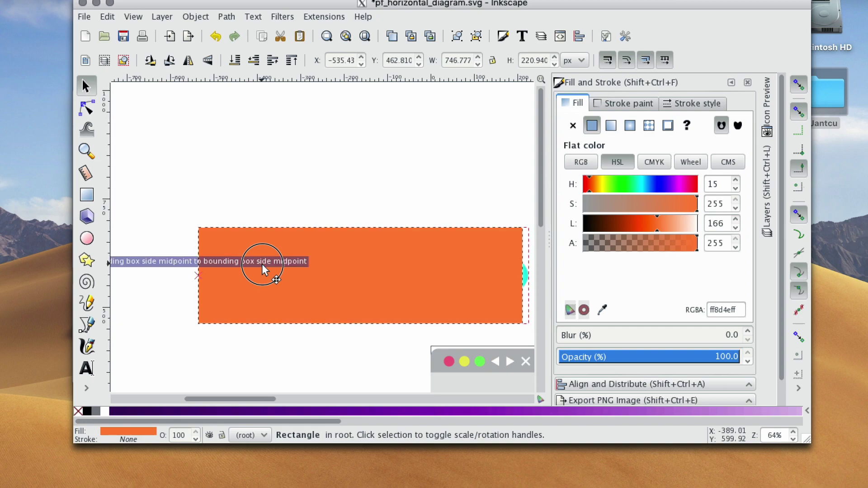
{"action": "left_click", "coordinate": [195, 17]}
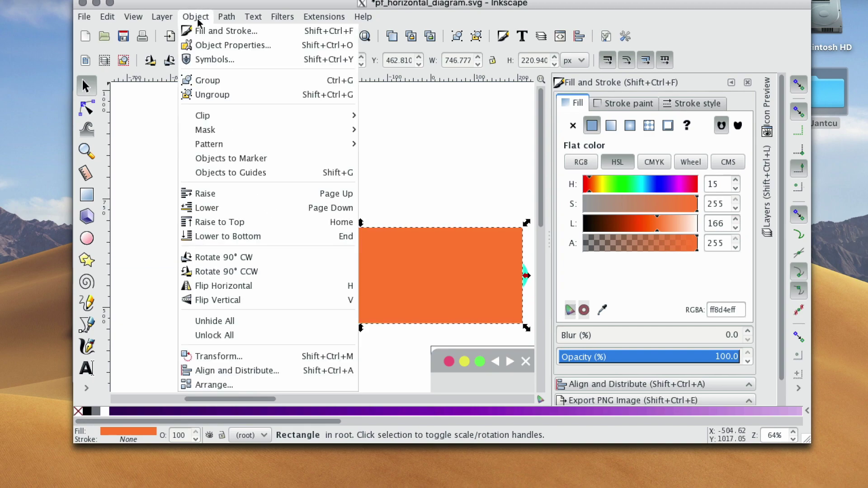
Step: Bring the cyan ellipse in front of the rectangle and narrow it slightly
{"action": "left_click", "coordinate": [231, 236]}
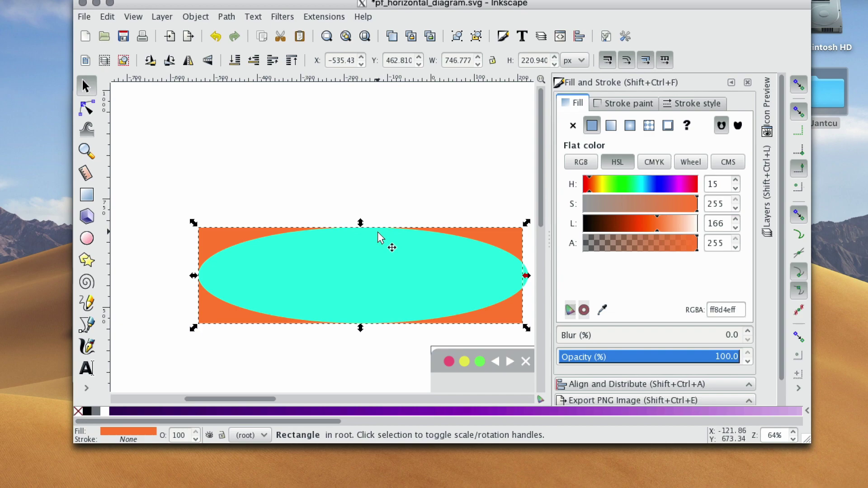
{"action": "left_click", "coordinate": [319, 288]}
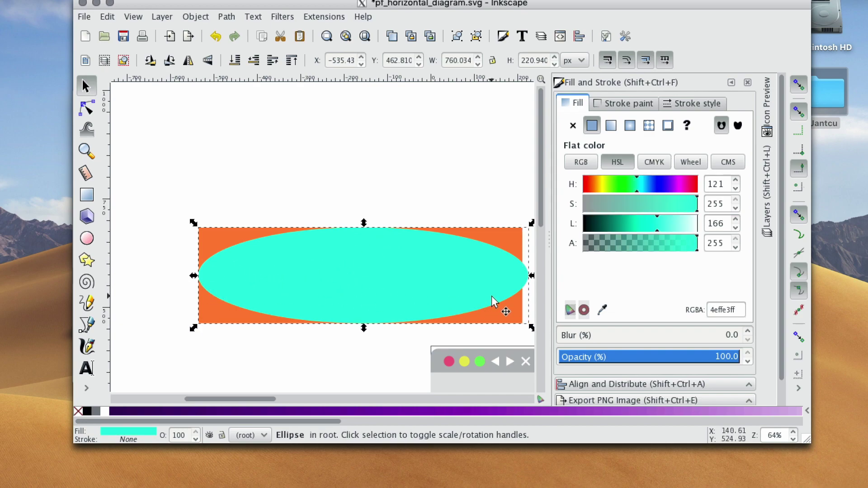
{"action": "left_click_drag", "start_coordinate": [277, 400], "coordinate": [283, 399]}
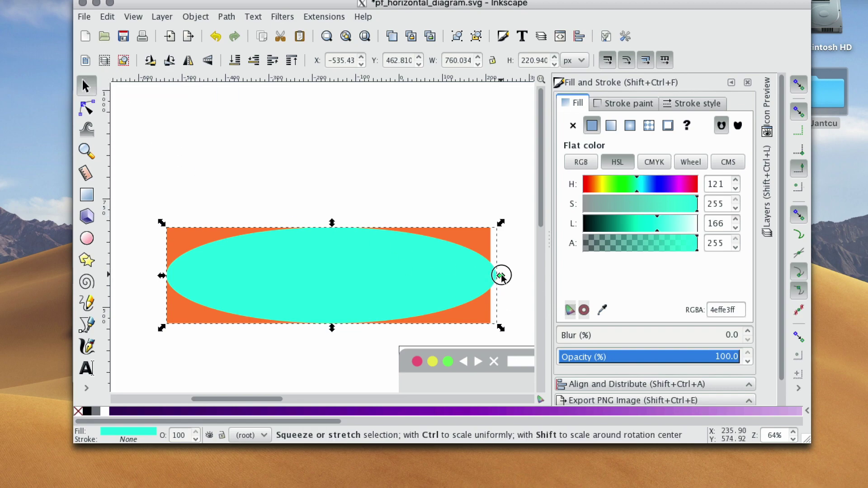
{"action": "left_click_drag", "start_coordinate": [500, 275], "coordinate": [487, 274]}
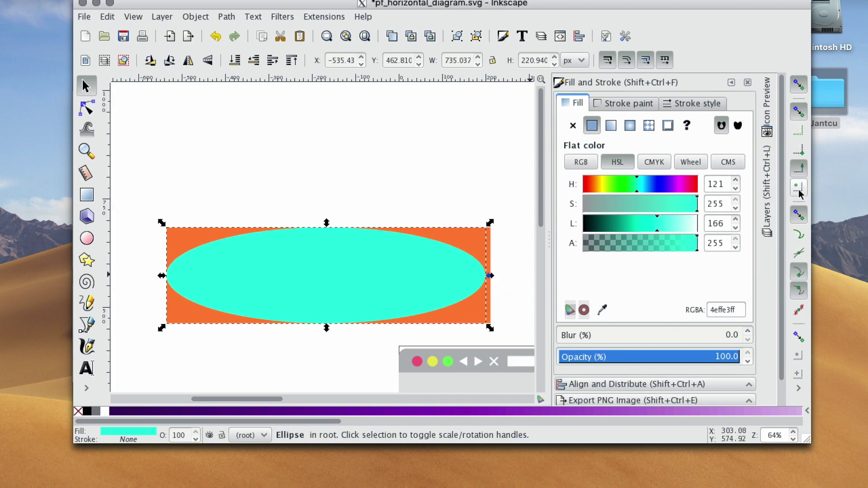
Step: Enable bounding-box edge snapping and stretch the ellipse to the rectangle's full width
{"action": "left_click", "coordinate": [798, 131]}
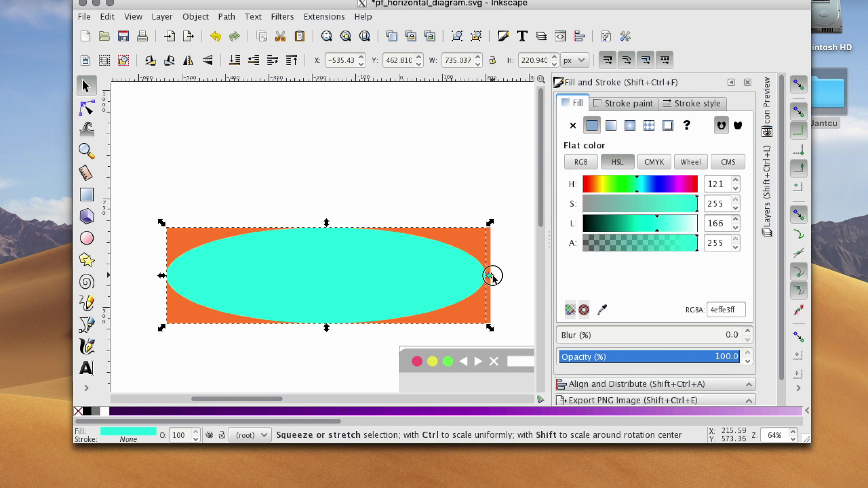
{"action": "left_click_drag", "start_coordinate": [492, 276], "coordinate": [497, 277]}
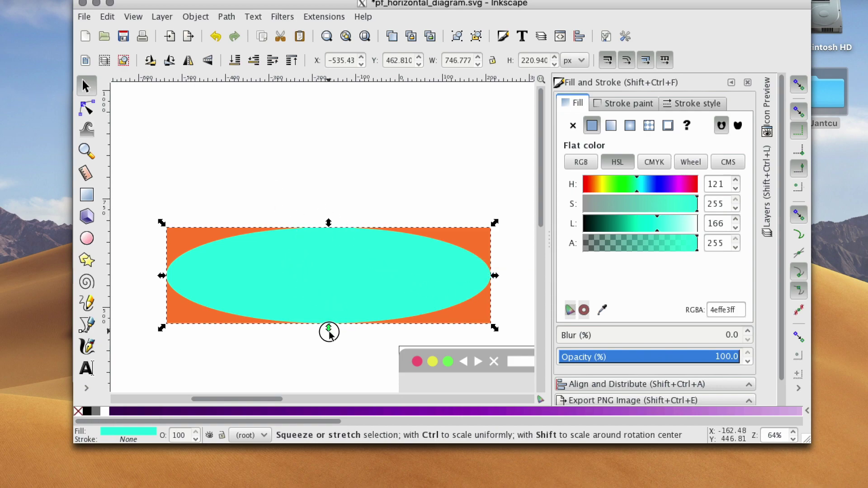
{"action": "left_click_drag", "start_coordinate": [329, 332], "coordinate": [333, 329]}
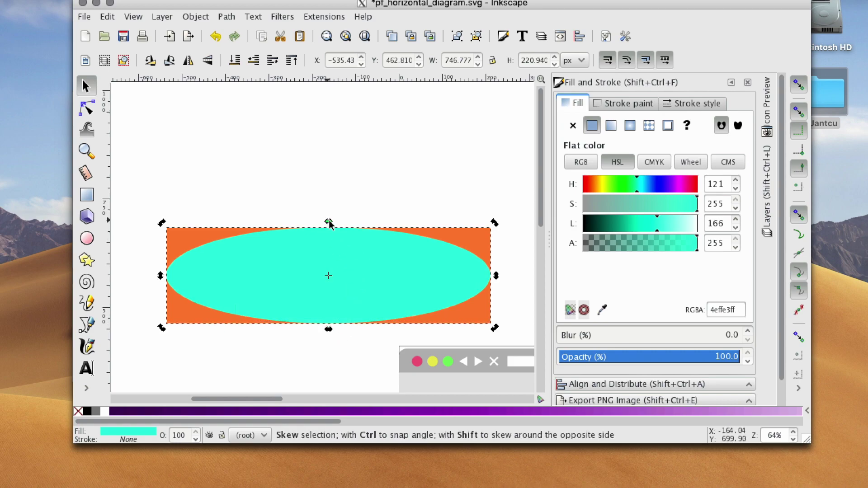
{"action": "left_click_drag", "start_coordinate": [331, 229], "coordinate": [334, 228]}
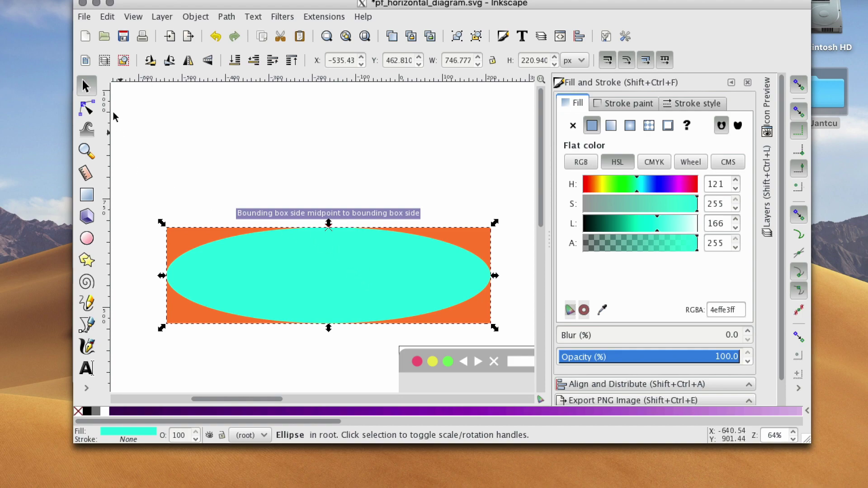
{"action": "left_click", "coordinate": [85, 84]}
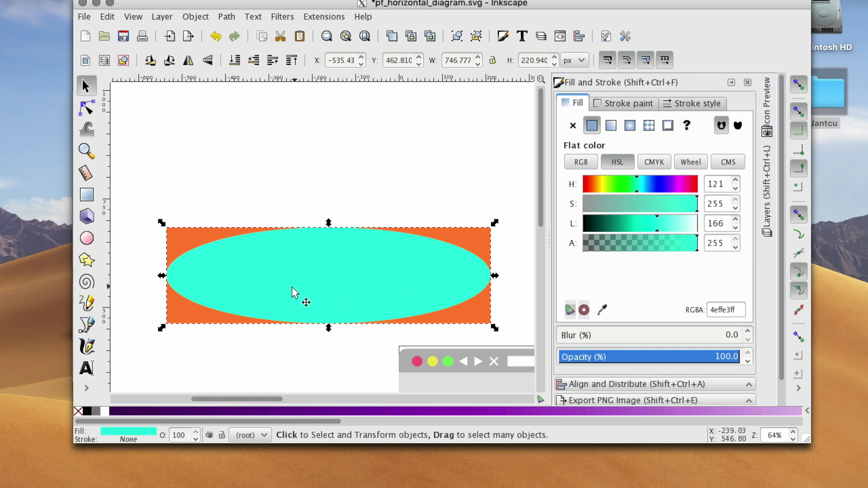
Step: Drag the cyan ellipse up until its centre snaps to the rectangle's top edge
{"action": "left_click", "coordinate": [331, 295]}
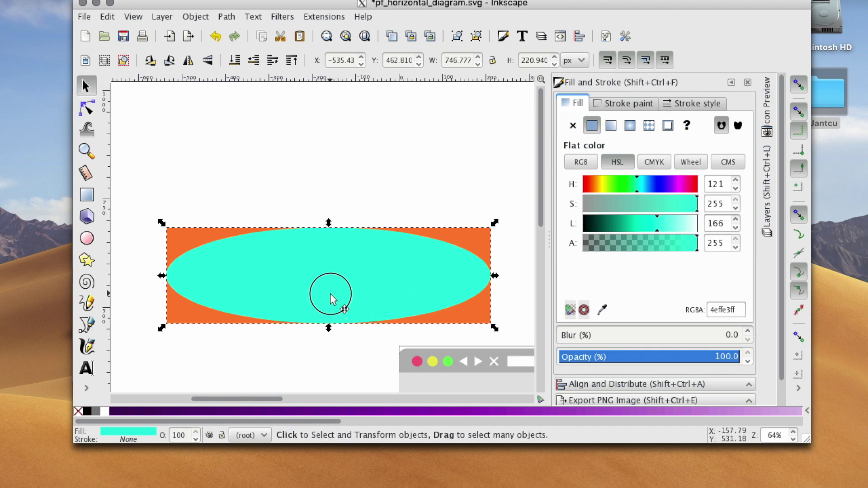
{"action": "left_click_drag", "start_coordinate": [331, 295], "coordinate": [331, 246]}
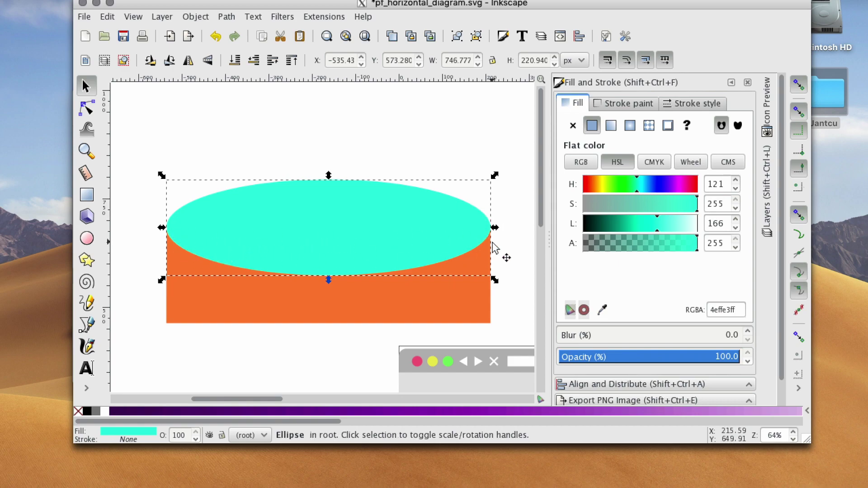
Step: Copy and paste the cyan ellipse, snapping the copy onto the rectangle's bottom edge
{"action": "left_click", "coordinate": [354, 222]}
{"action": "key", "text": "ctrl"}
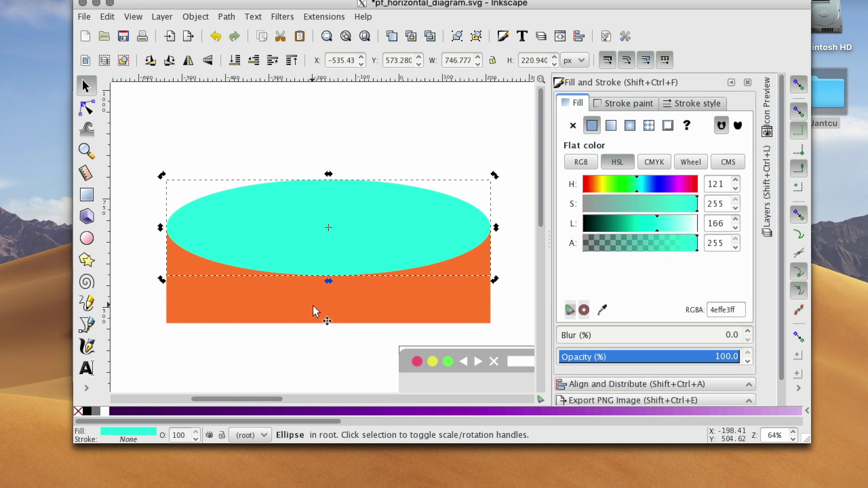
{"action": "scroll", "coordinate": [308, 309], "scroll_direction": "down", "scroll_amount": 3}
{"action": "key", "text": "ctrl"}
{"action": "key", "text": "ctrl+v"}
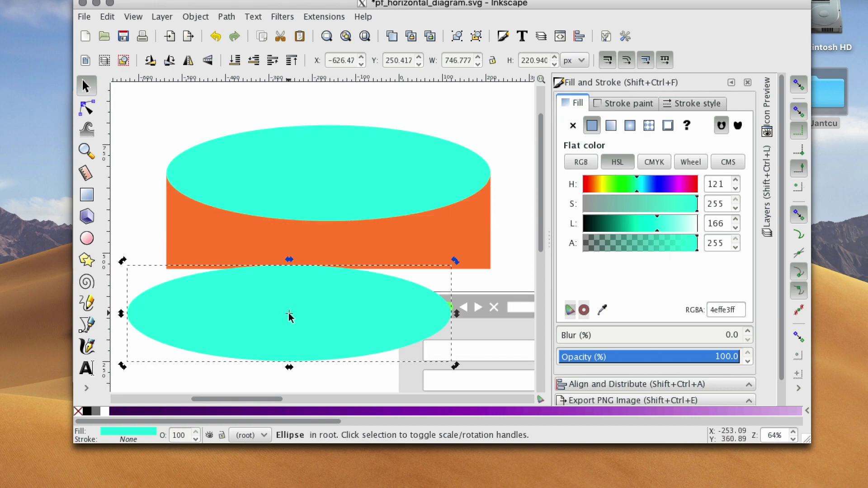
{"action": "left_click_drag", "start_coordinate": [295, 316], "coordinate": [338, 294]}
{"action": "left_click_drag", "start_coordinate": [348, 350], "coordinate": [366, 278]}
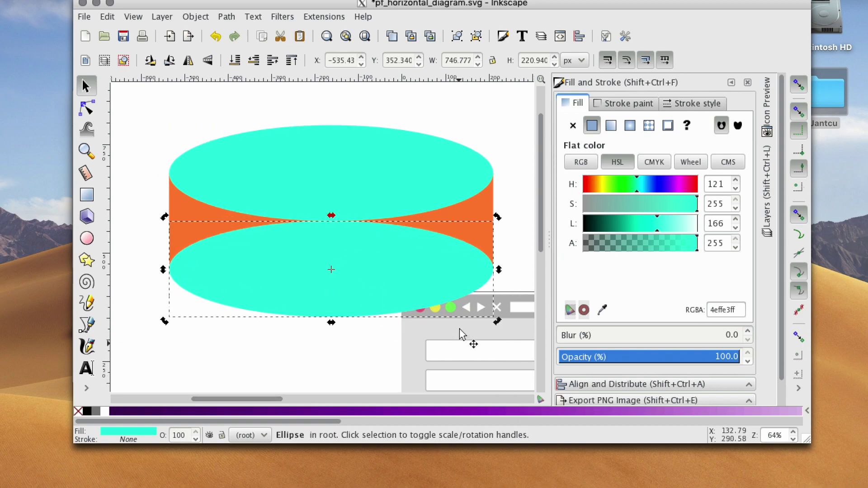
Step: Check positions by selecting the rectangle, lower ellipse and upper ellipse in turn
{"action": "left_click", "coordinate": [503, 216]}
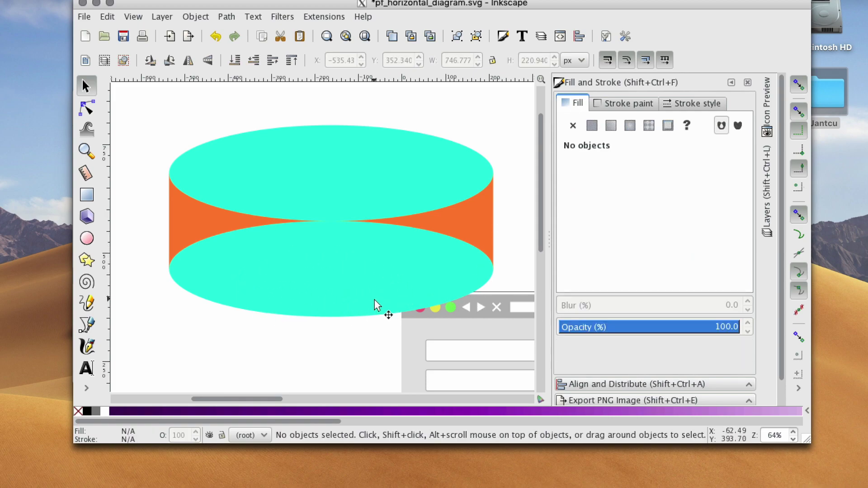
{"action": "left_click", "coordinate": [485, 241]}
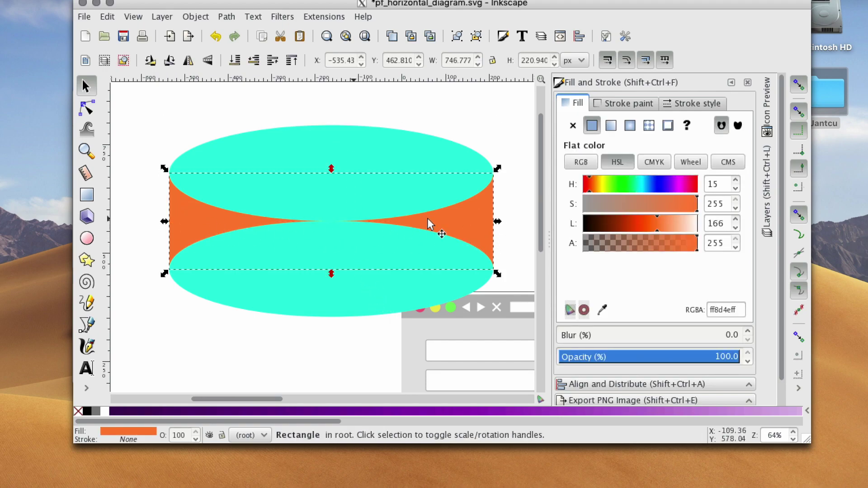
{"action": "left_click", "coordinate": [295, 304]}
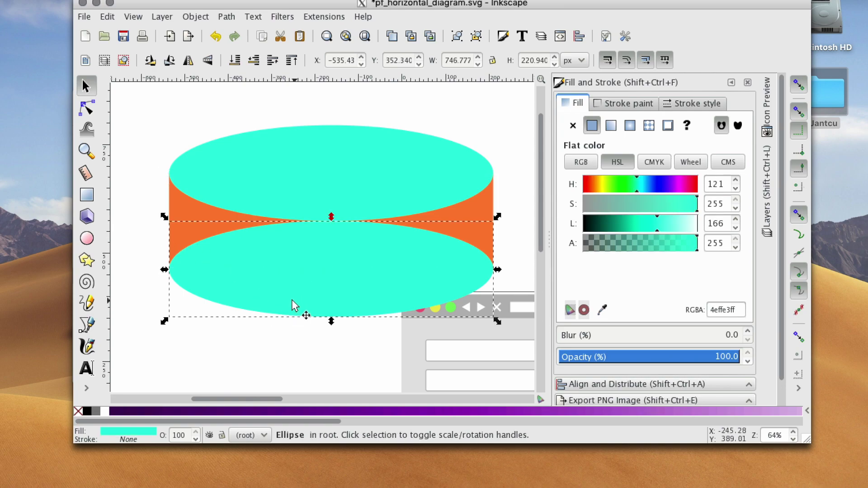
{"action": "left_click", "coordinate": [379, 157]}
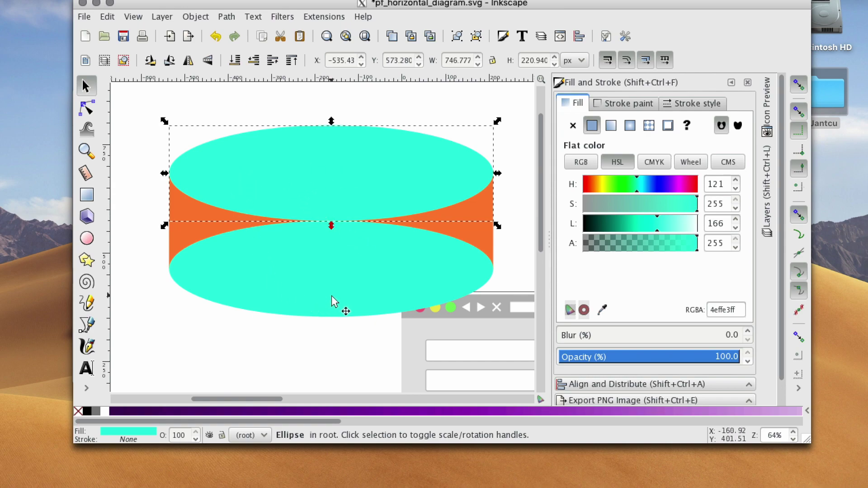
{"action": "left_click", "coordinate": [381, 304]}
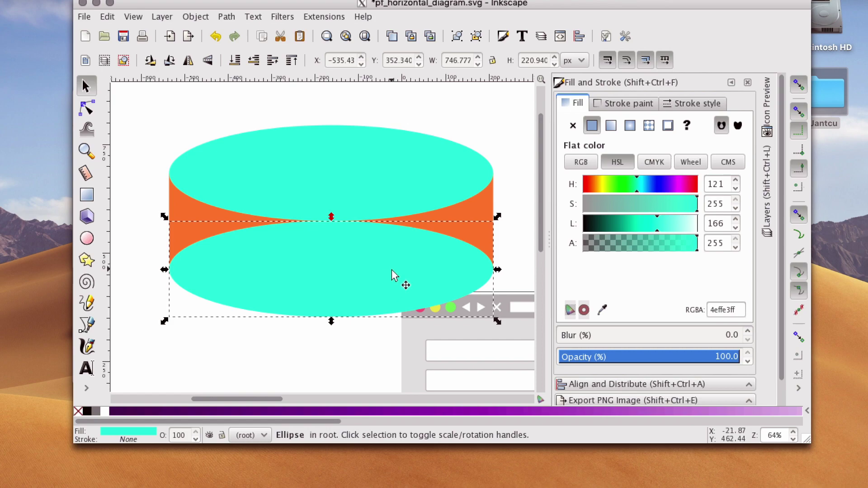
{"action": "left_click", "coordinate": [602, 311]}
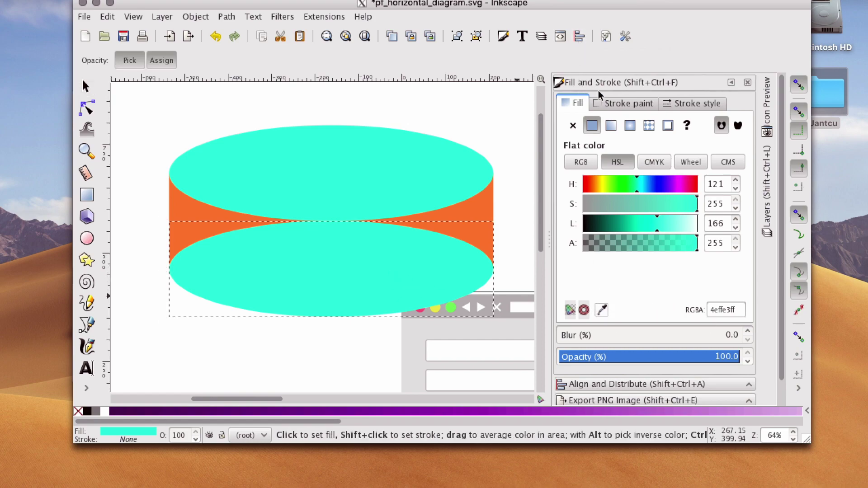
Step: Fill the lower ellipse with the rectangle's orange (ff8d4eff) and select all three cylinder parts
{"action": "left_click", "coordinate": [484, 205]}
{"action": "left_click", "coordinate": [258, 243]}
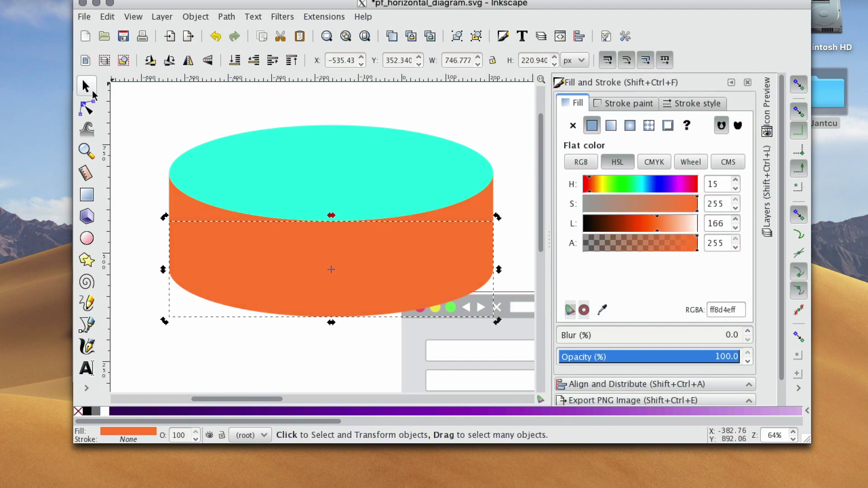
{"action": "left_click_drag", "start_coordinate": [144, 112], "coordinate": [514, 333]}
Step: Zoom out and move the cylinder to the left of the database diagram
{"action": "key", "text": "z"}
{"action": "key", "text": "minus"}
{"action": "key", "text": "minus"}
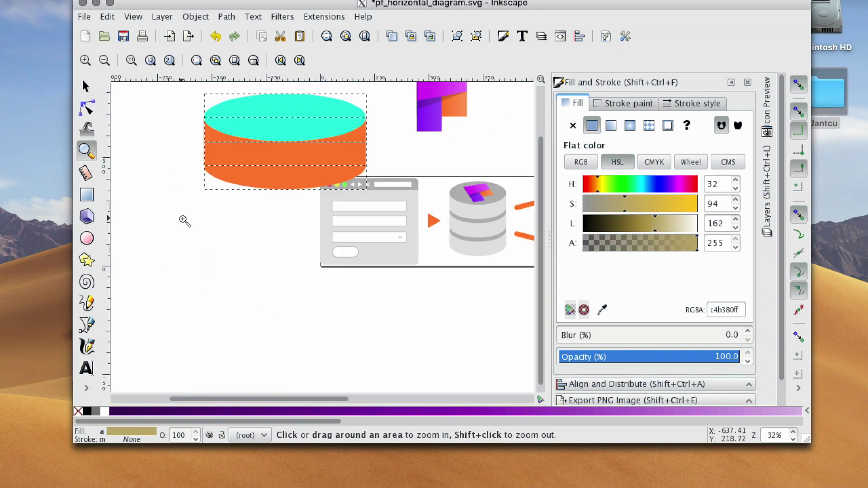
{"action": "scroll", "coordinate": [185, 222], "scroll_direction": "up", "scroll_amount": 1}
{"action": "left_click", "coordinate": [89, 96]}
{"action": "left_click_drag", "start_coordinate": [243, 163], "coordinate": [229, 187]}
{"action": "left_click", "coordinate": [127, 128]}
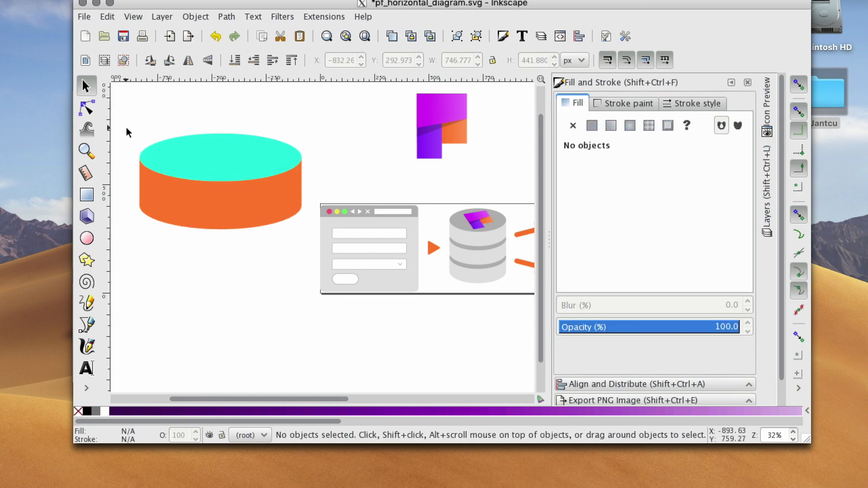
Step: Copy the cylinder's three parts and place the pasted copy just below the original
{"action": "left_click_drag", "start_coordinate": [127, 128], "coordinate": [311, 244]}
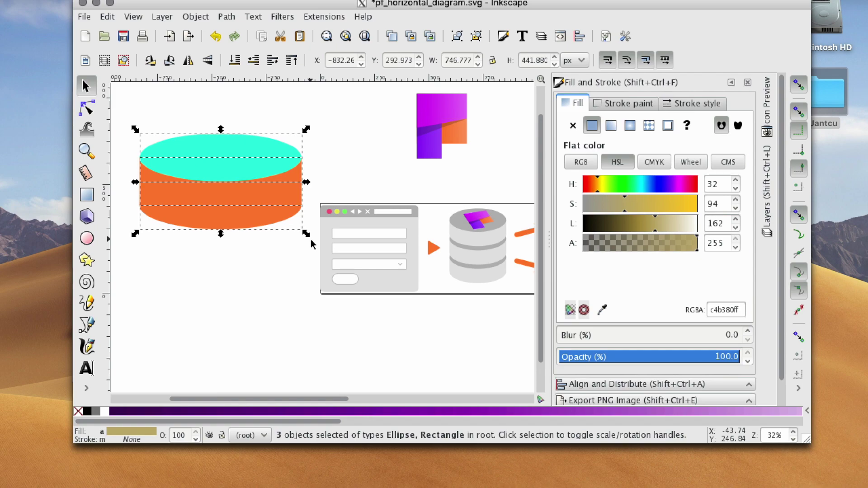
{"action": "key", "text": "ctrl"}
{"action": "key", "text": "ctrl+v"}
{"action": "left_click_drag", "start_coordinate": [319, 322], "coordinate": [254, 267]}
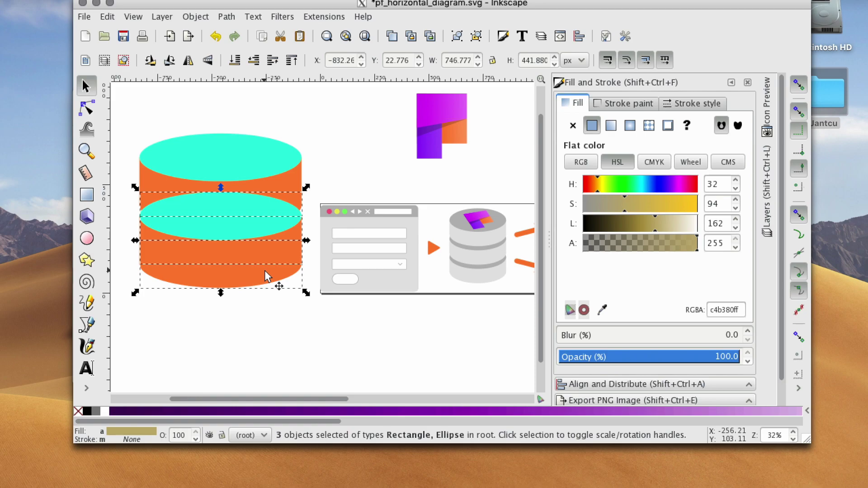
{"action": "right_click", "coordinate": [267, 276]}
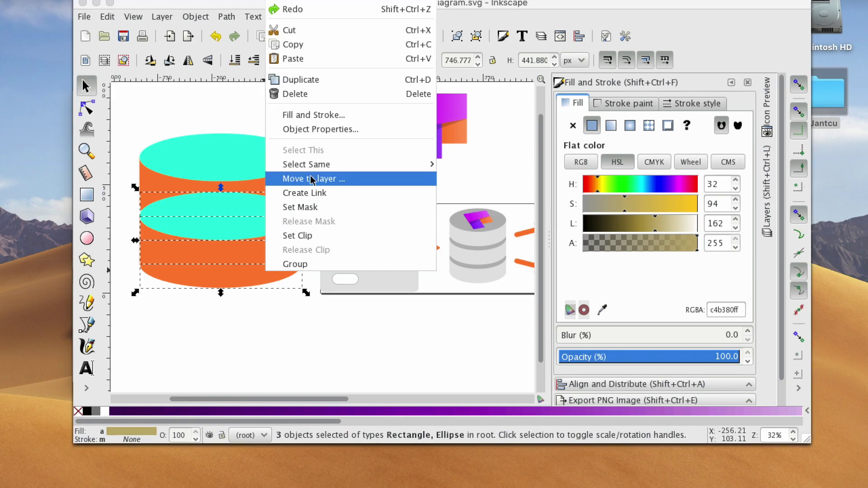
Step: Group the copied cylinder's parts and lower the group behind the original
{"action": "left_click", "coordinate": [291, 265]}
{"action": "left_click", "coordinate": [197, 17]}
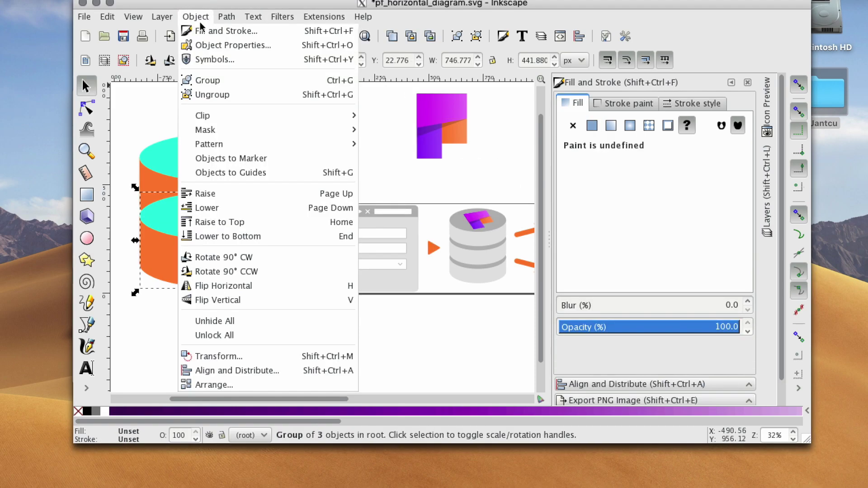
{"action": "left_click", "coordinate": [216, 209]}
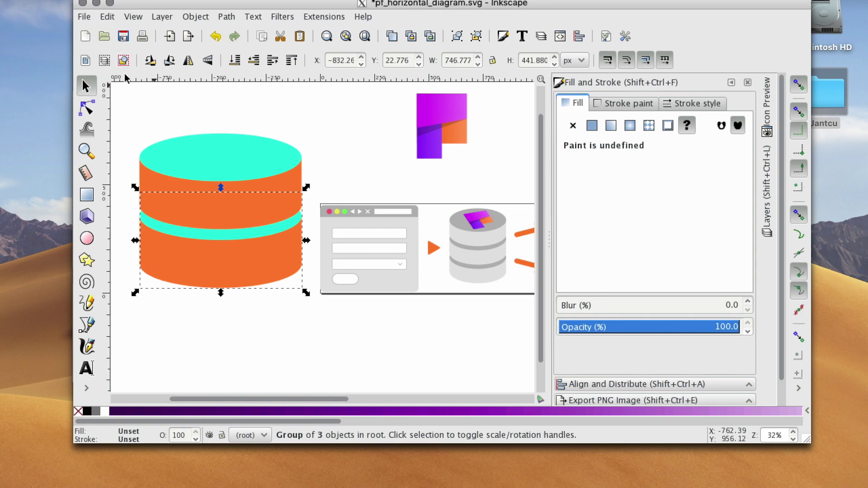
Step: Slide the back cylinder group up so it overlaps the original
{"action": "key", "text": "Escape"}
{"action": "mouse_move", "coordinate": [270, 257]}
{"action": "left_mouse_down"}
{"action": "mouse_move", "coordinate": [262, 261]}
{"action": "mouse_move", "coordinate": [270, 249]}
{"action": "left_mouse_up"}
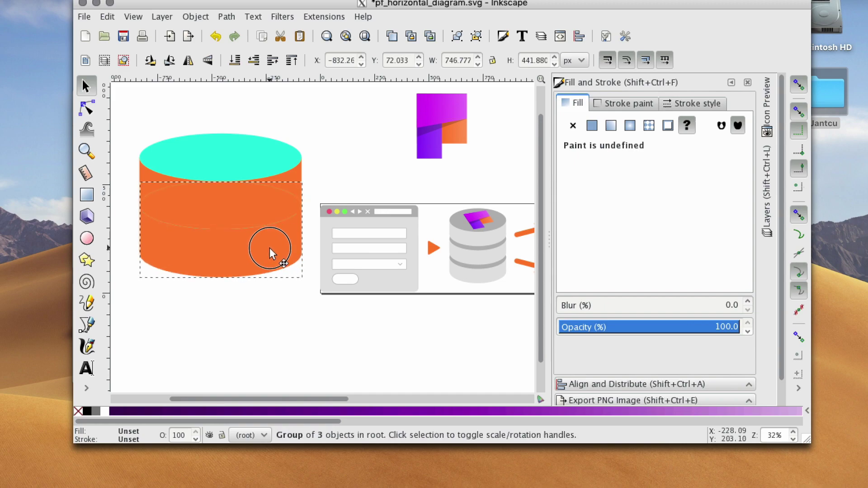
{"action": "key", "text": "Escape"}
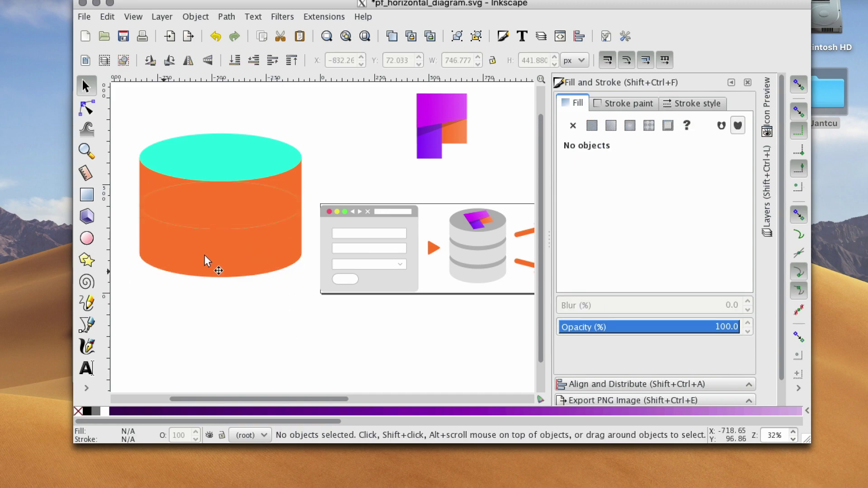
Step: Nudge the back cylinder group down two steps to reveal a thin cyan band between tiers
{"action": "left_click", "coordinate": [243, 270]}
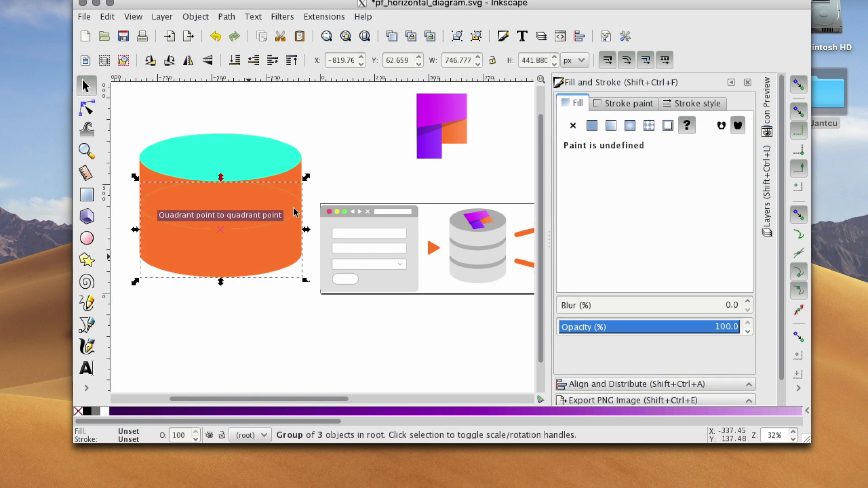
{"action": "left_click", "coordinate": [234, 258]}
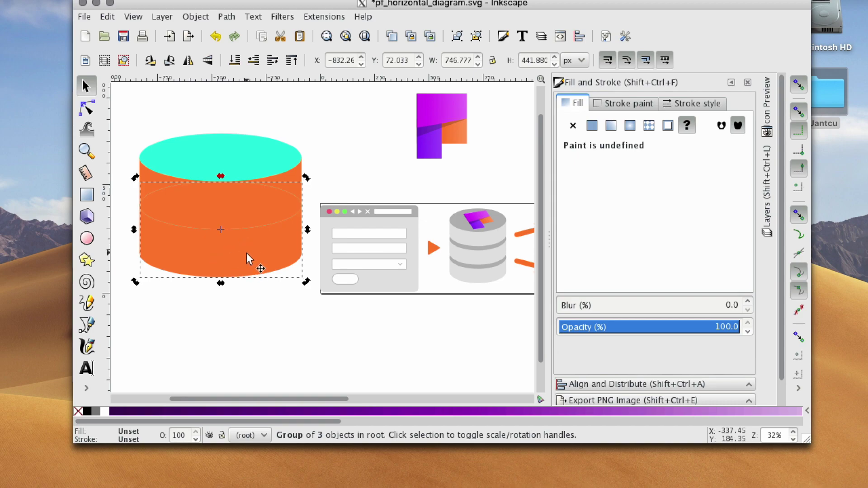
{"action": "key", "text": "Down"}
{"action": "key", "text": "Down"}
{"action": "key", "text": "Down"}
{"action": "key", "text": "Down"}
{"action": "key", "text": "Down"}
{"action": "key", "text": "Down"}
{"action": "key", "text": "Down"}
{"action": "key", "text": "Down"}
{"action": "key", "text": "Down"}
{"action": "key", "text": "Down"}
{"action": "key", "text": "Down"}
{"action": "key", "text": "Down"}
{"action": "key", "text": "Down"}
{"action": "key", "text": "Down"}
{"action": "key", "text": "Down"}
{"action": "key", "text": "Down"}
{"action": "key", "text": "Down"}
{"action": "key", "text": "Down"}
{"action": "key", "text": "Down"}
{"action": "key", "text": "Down"}
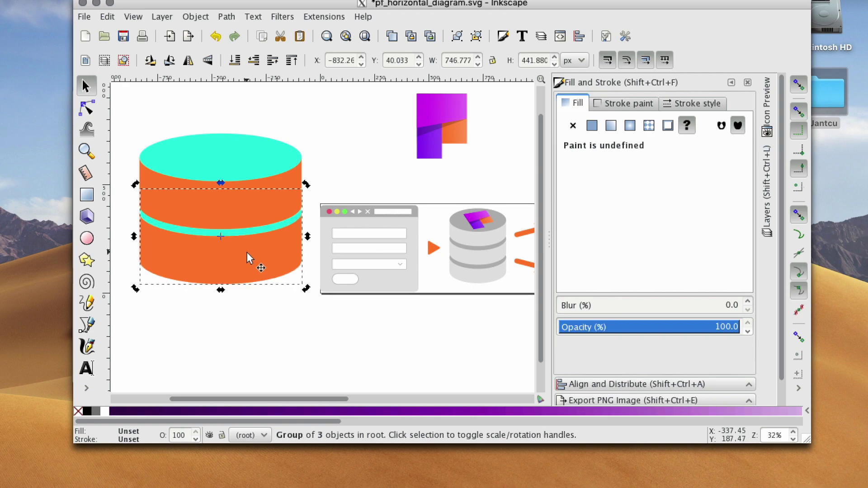
{"action": "key", "text": "Down"}
{"action": "key", "text": "Down"}
{"action": "key", "text": "Down"}
{"action": "left_click", "coordinate": [271, 288]}
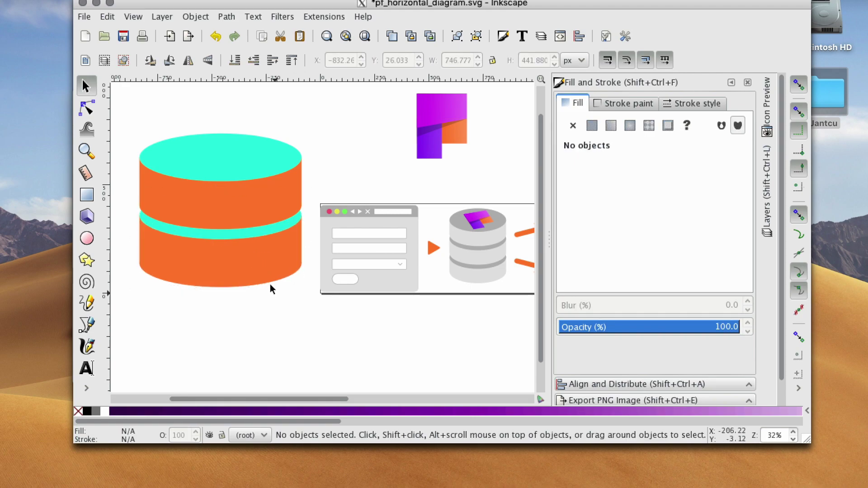